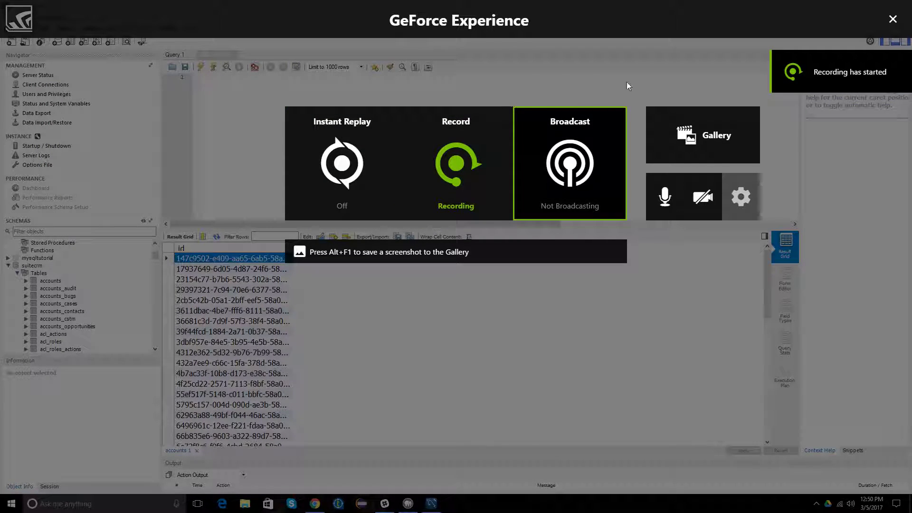
Set the GeForce Experience microphone to Always on and close the recording overlay
left_click(893, 20)
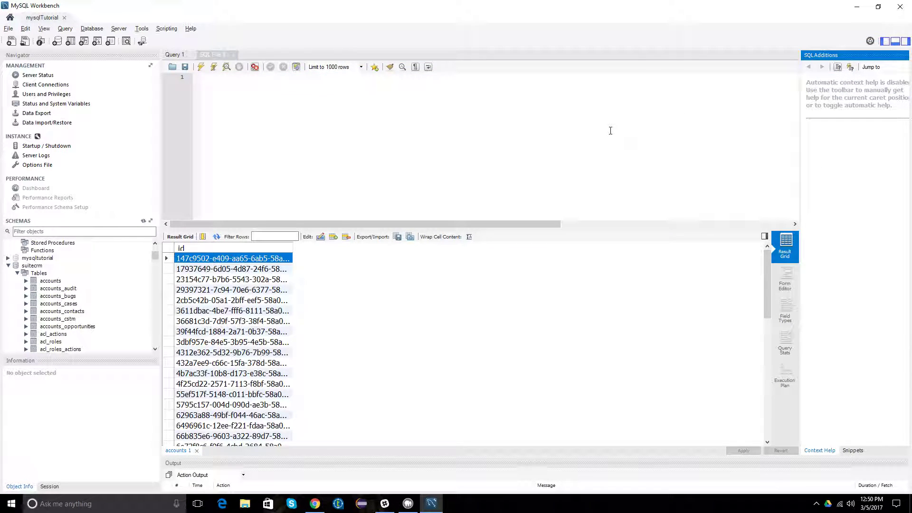
key("alt+z")
left_click(664, 197)
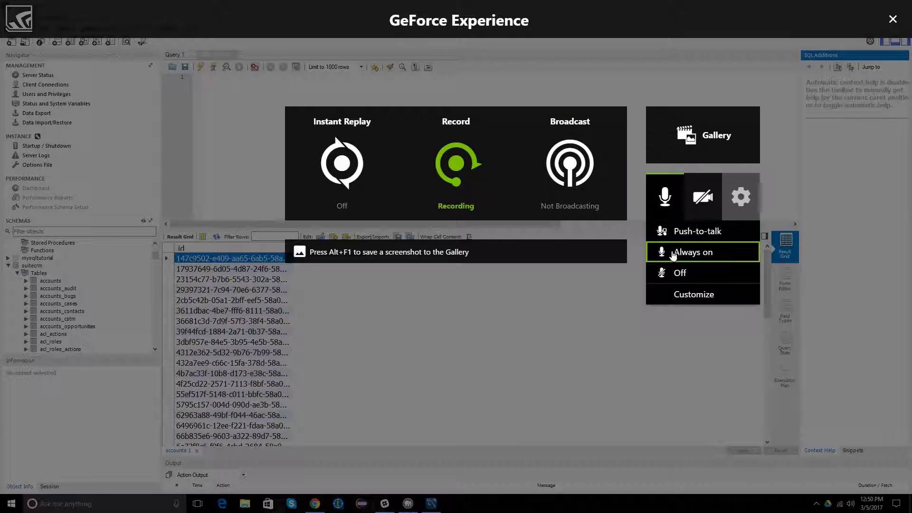
left_click(692, 253)
left_click(894, 21)
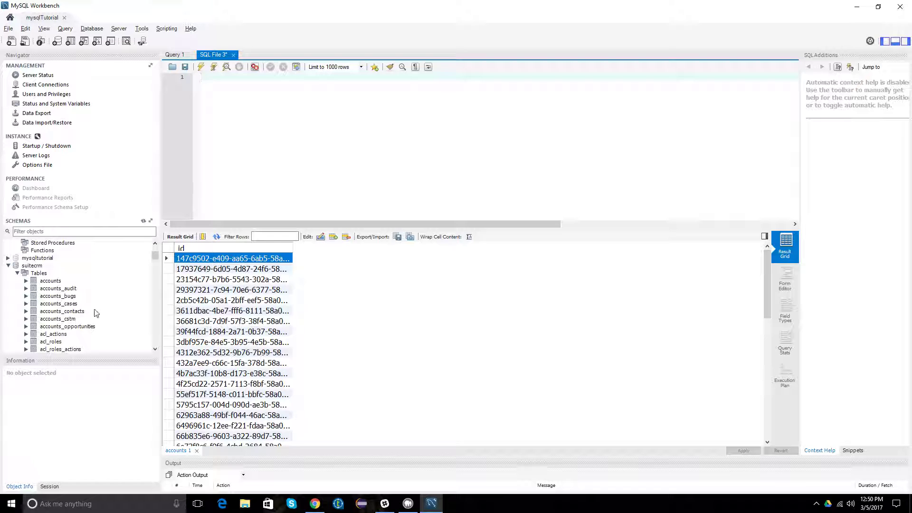
scroll(93, 314, "down", 5)
scroll(93, 314, "down", 5)
scroll(89, 316, "down", 5)
scroll(89, 318, "down", 4)
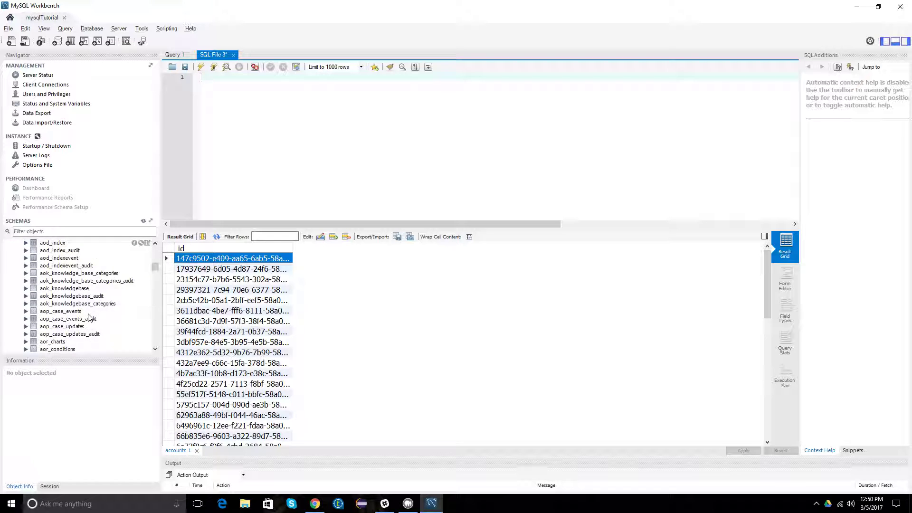
scroll(89, 318, "down", 4)
scroll(88, 318, "down", 4)
scroll(90, 318, "down", 3)
scroll(89, 319, "down", 3)
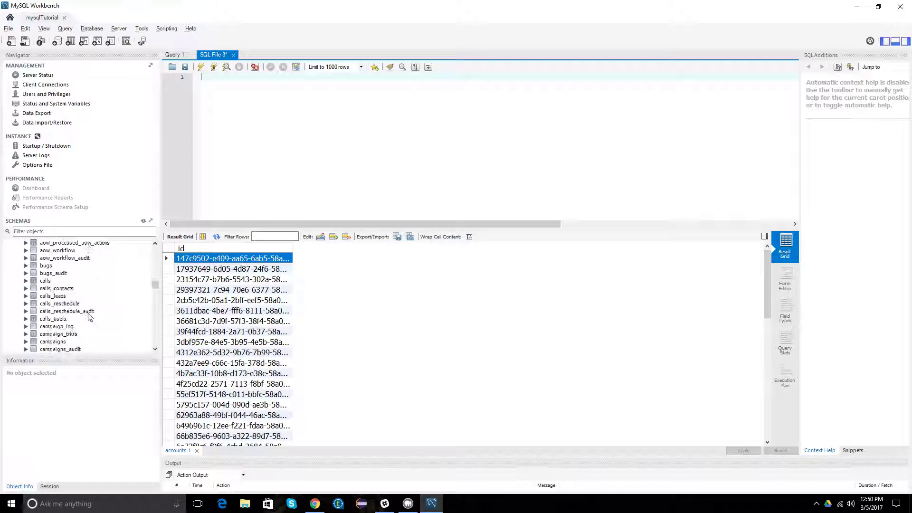
scroll(89, 318, "down", 3)
scroll(86, 318, "down", 3)
scroll(84, 319, "down", 3)
scroll(84, 318, "up", 5)
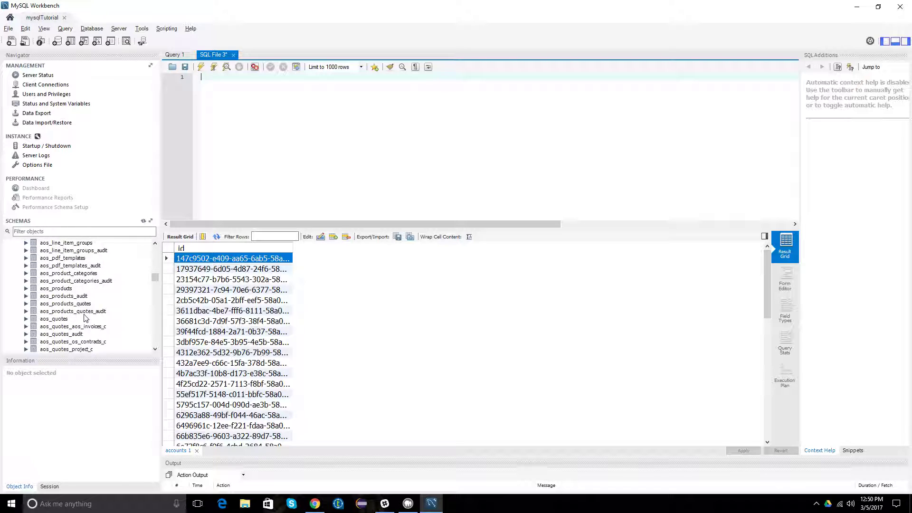
scroll(84, 319, "up", 5)
scroll(82, 319, "up", 5)
scroll(81, 321, "up", 4)
scroll(81, 321, "down", 3)
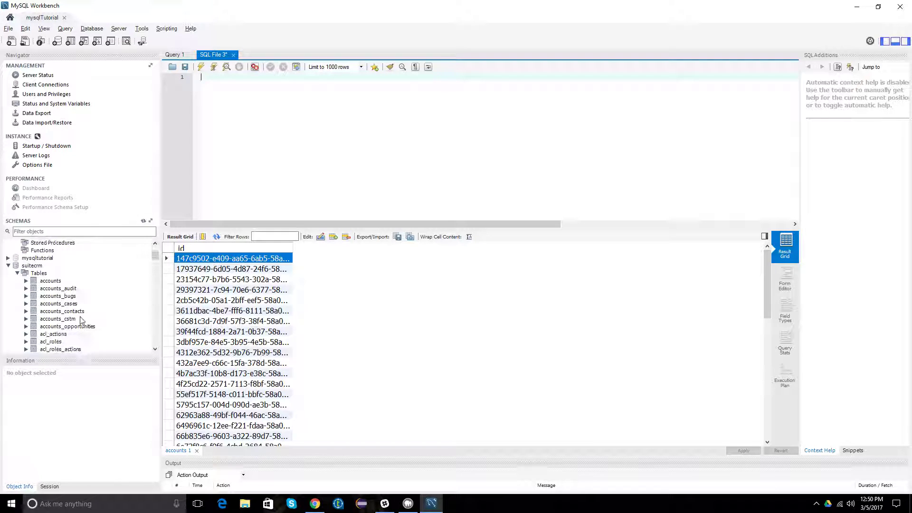
scroll(81, 321, "down", 2)
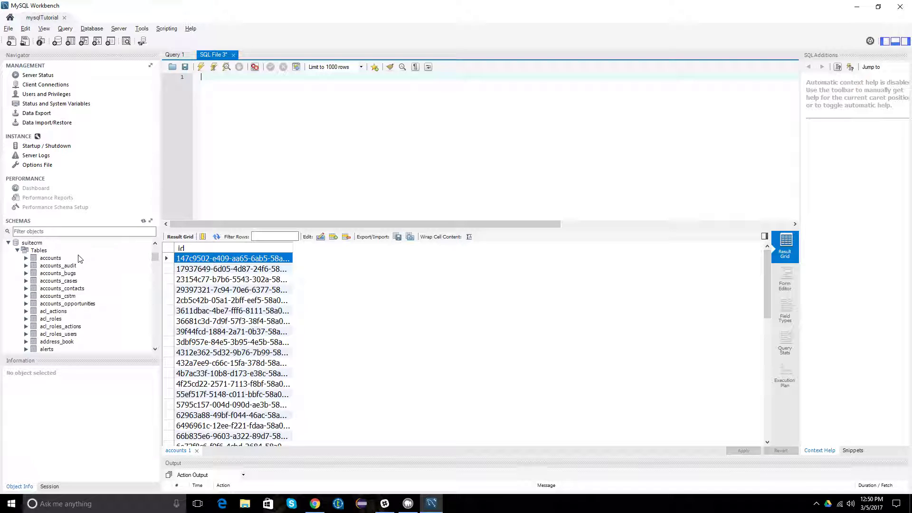
mouse_move(62, 287)
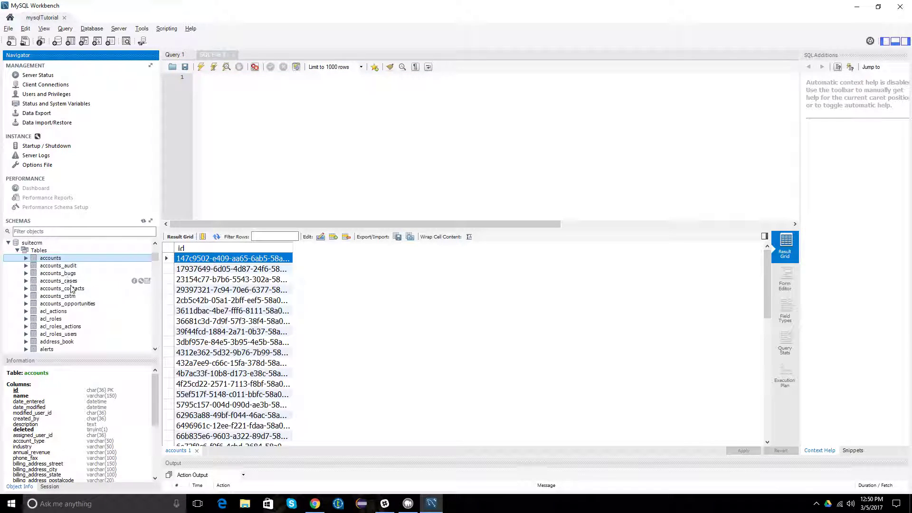
Check the accounts_cstm columns, then write select * from suitecrm.accounts in a new SQL tab
left_click(61, 295)
key("ctrl+t")
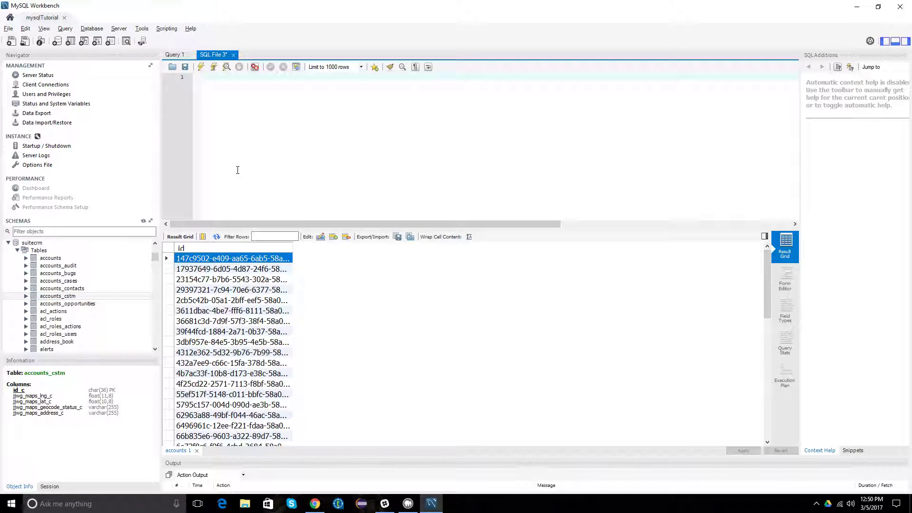
type("select")
type("for")
key("BackSpace")
key("BackSpace")
key("BackSpace")
type("rom ")
type("accoun")
key("BackSpace")
key("BackSpace")
key("BackSpace")
type("su")
key("BackSpace")
type("uite")
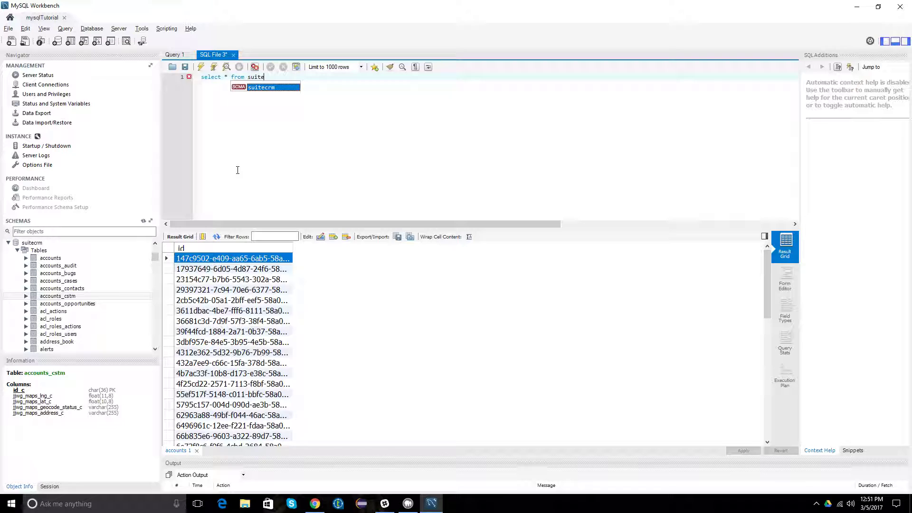
type("crm.acco")
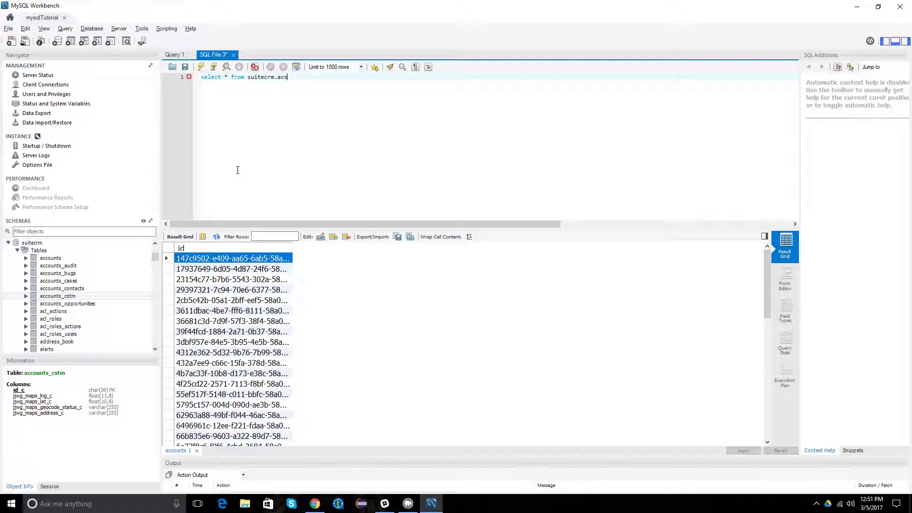
type("unts;")
Execute select * from suitecrm.accounts to list all account records
left_click(203, 67)
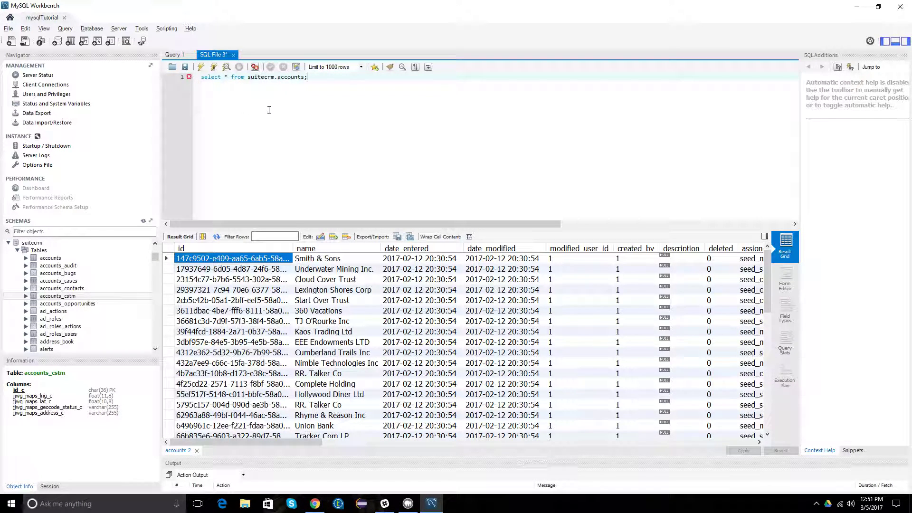
scroll(373, 361, "down", 5)
scroll(373, 370, "down", 5)
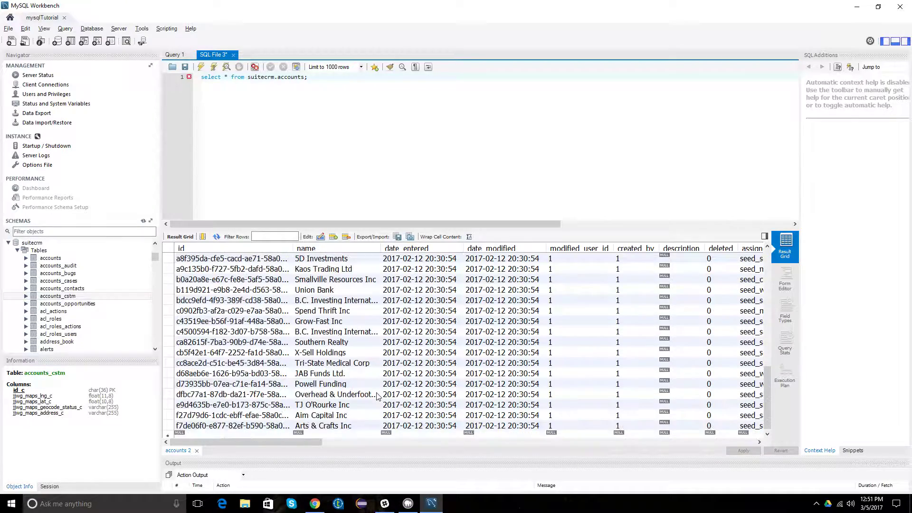
scroll(378, 396, "down", 5)
scroll(377, 396, "up", 5)
scroll(377, 396, "up", 5)
scroll(371, 396, "up", 5)
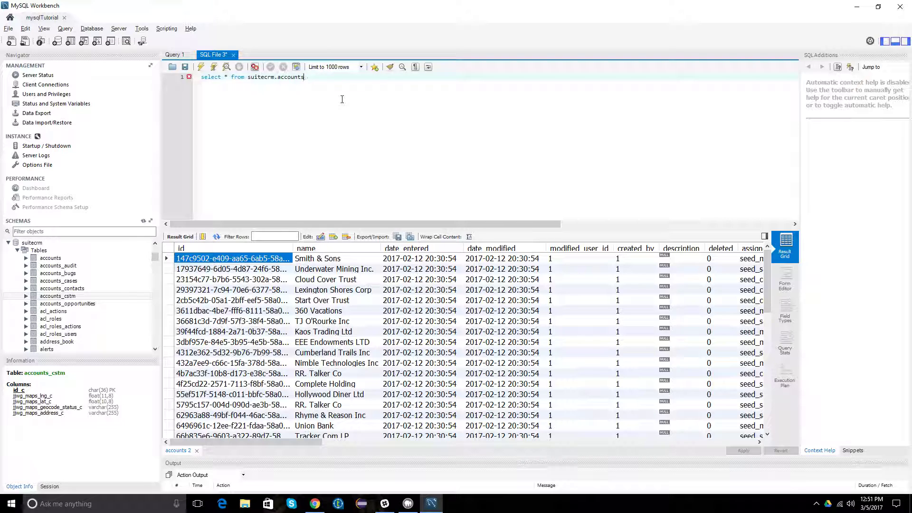
Alias accounts as a and add a join to accounts_cstm as ac on a.id = ac.id_c
key("Return")
type("inner ")
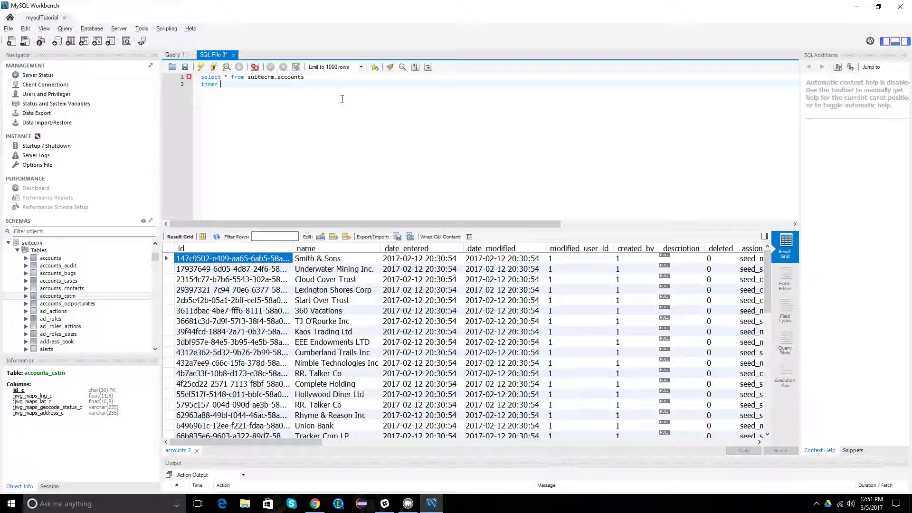
type("join ")
type("accounts")
type("_Cstm")
type("stm")
type("ac ;")
key("Up")
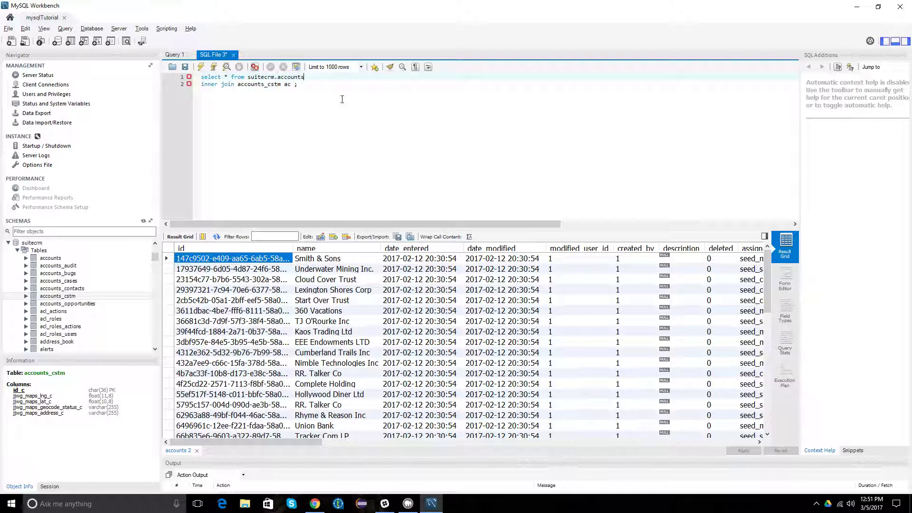
type(" a")
key("Down")
type("on")
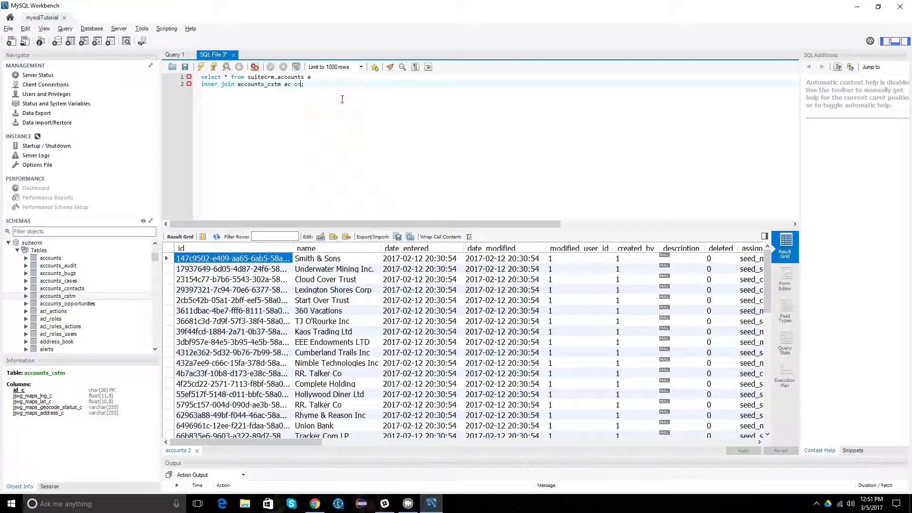
type(" a.id = ac")
type(".id_c")
Run the join query and enlarge the output log showing the accounts_cstm errors
left_click(203, 67)
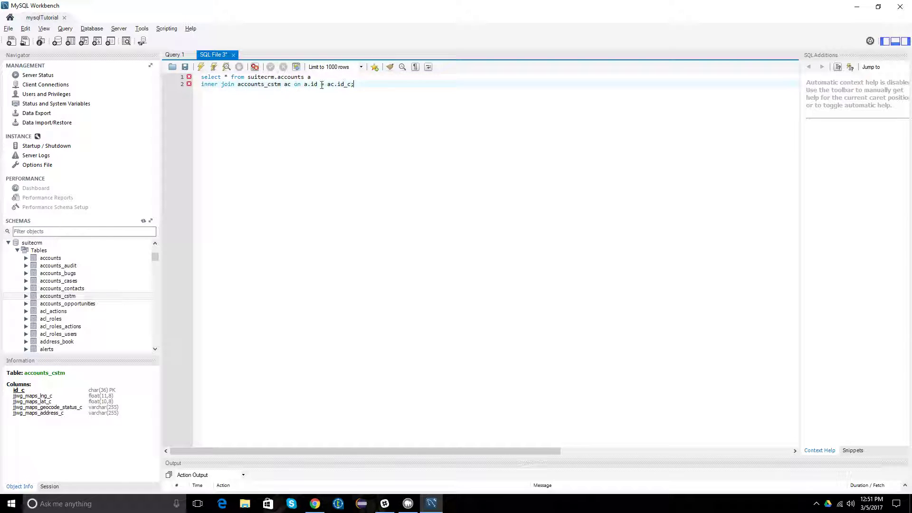
double_click(296, 84)
left_click_drag(356, 84, 202, 76)
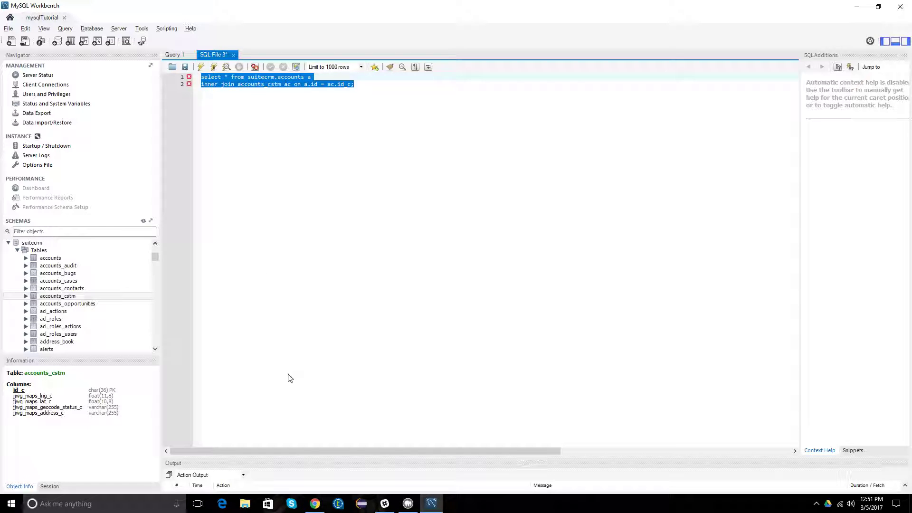
left_click(317, 414)
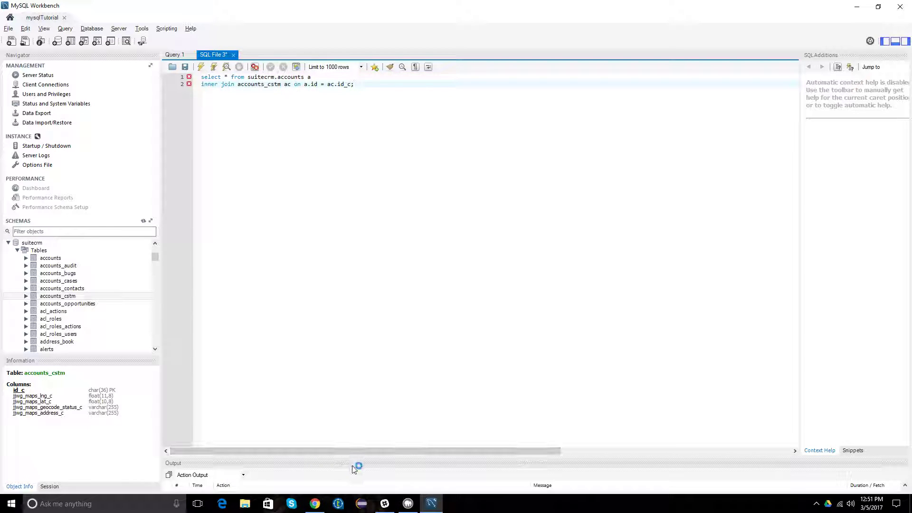
left_click_drag(358, 462, 353, 391)
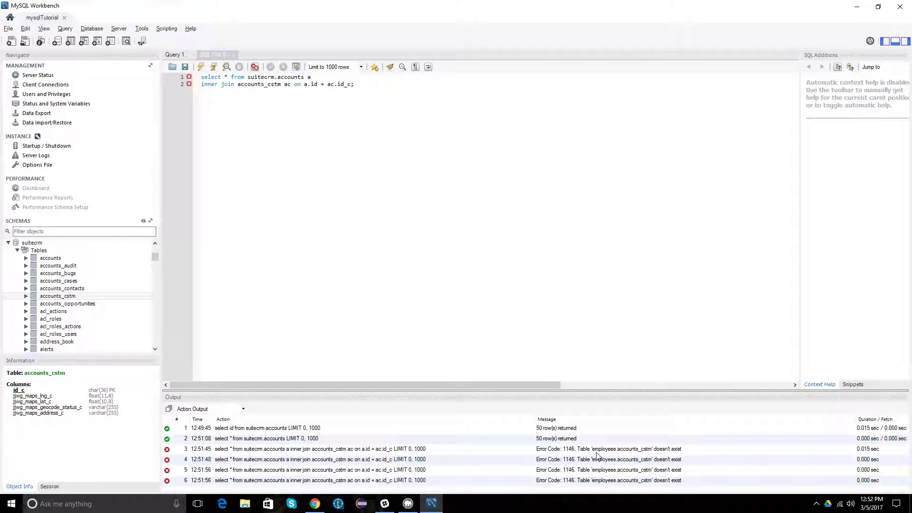
left_click(251, 86)
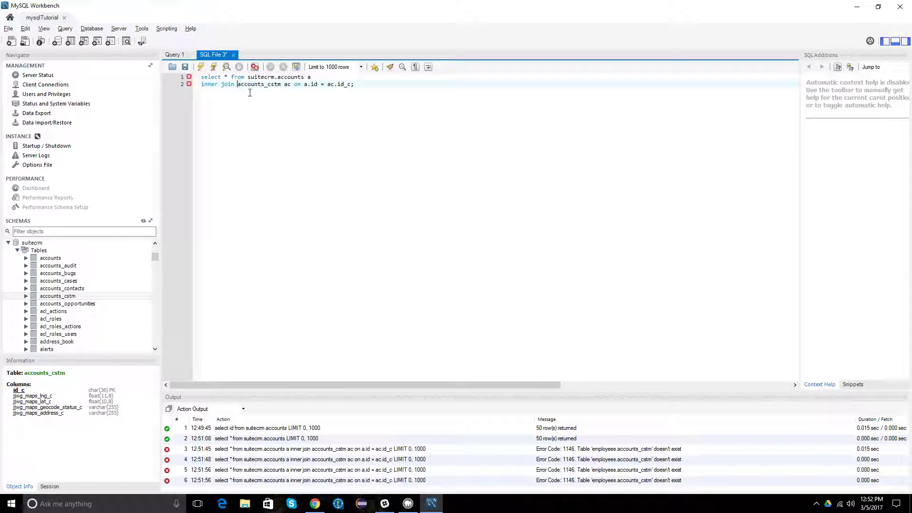
type("suite")
Prefix accounts_cstm with suitecrm via autocomplete and rerun the query, returning 0 rows
key("Tab")
type(".")
key("Down")
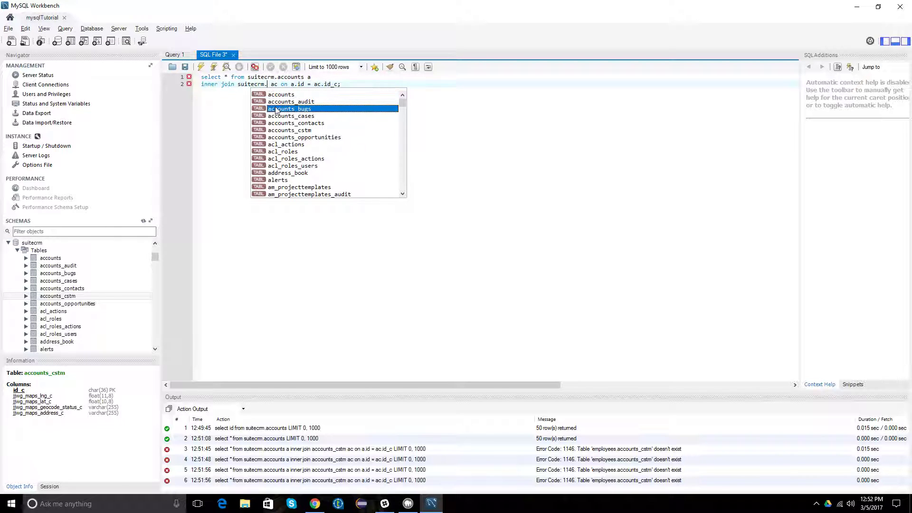
key("Down")
key("Down")
key("Down")
key("Return")
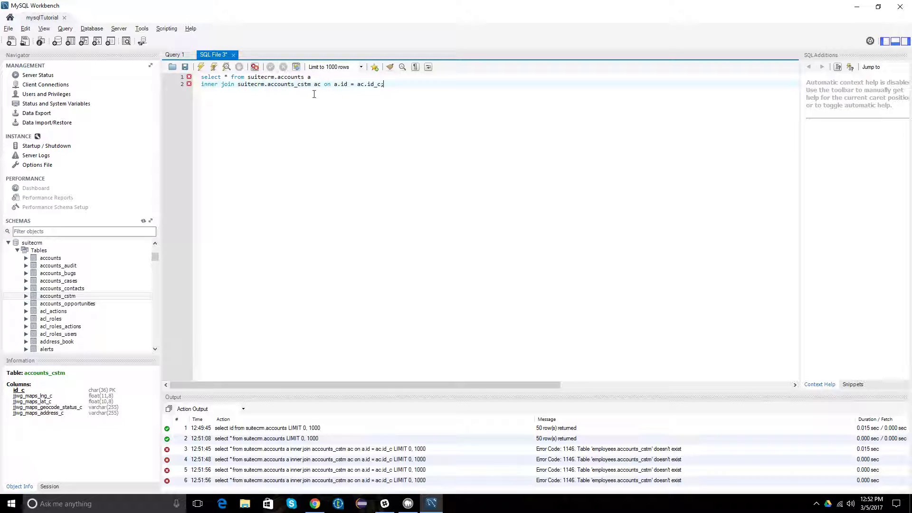
left_click(202, 66)
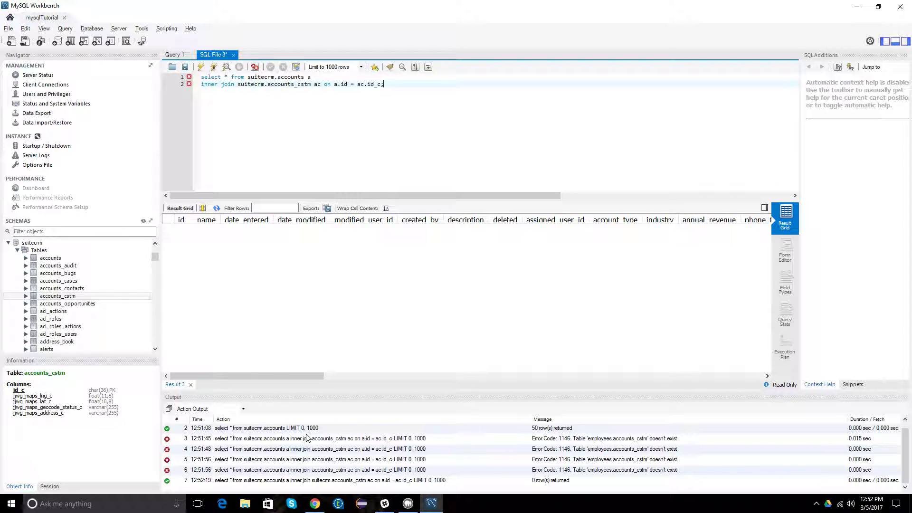
scroll(311, 435, "up", 1)
left_click_drag(271, 375, 272, 375)
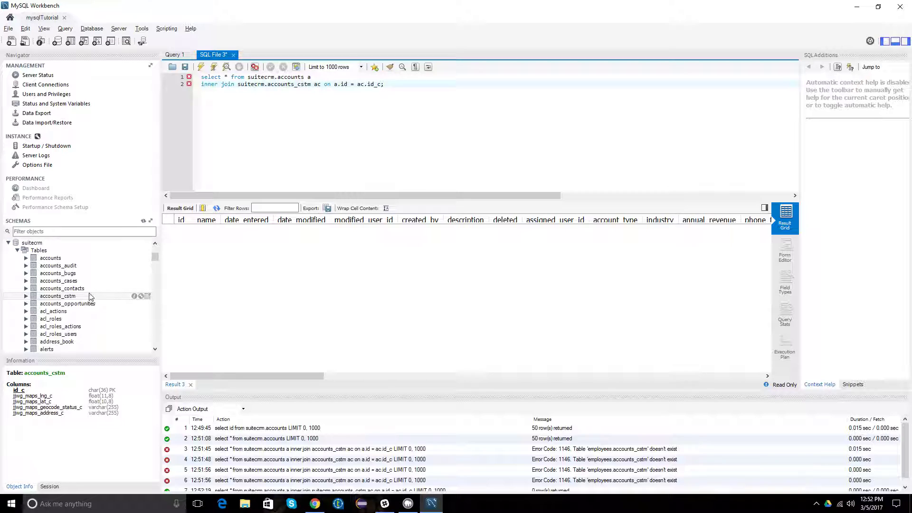
Check accounts_cstm in the schema tree, then delete 'inner' from the join line
left_click(57, 295)
left_click(235, 84)
key("BackSpace")
key("BackSpace")
key("BackSpace")
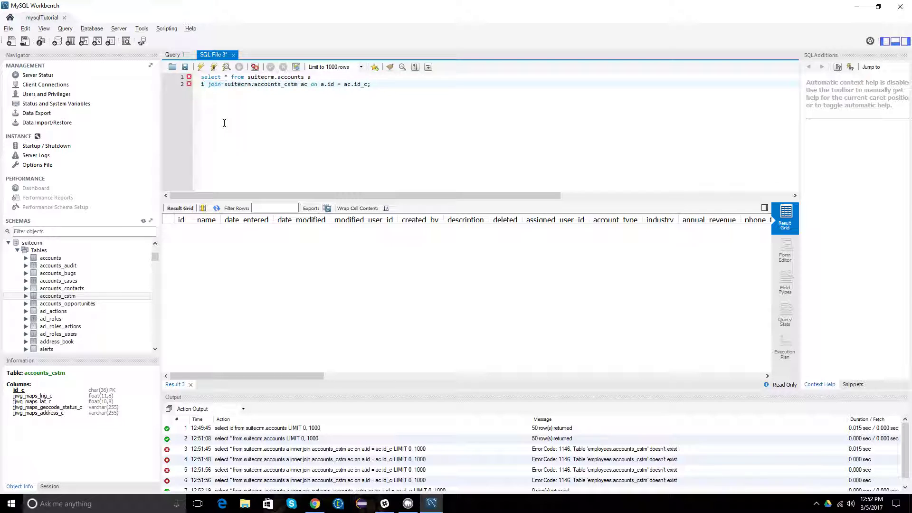
type("left")
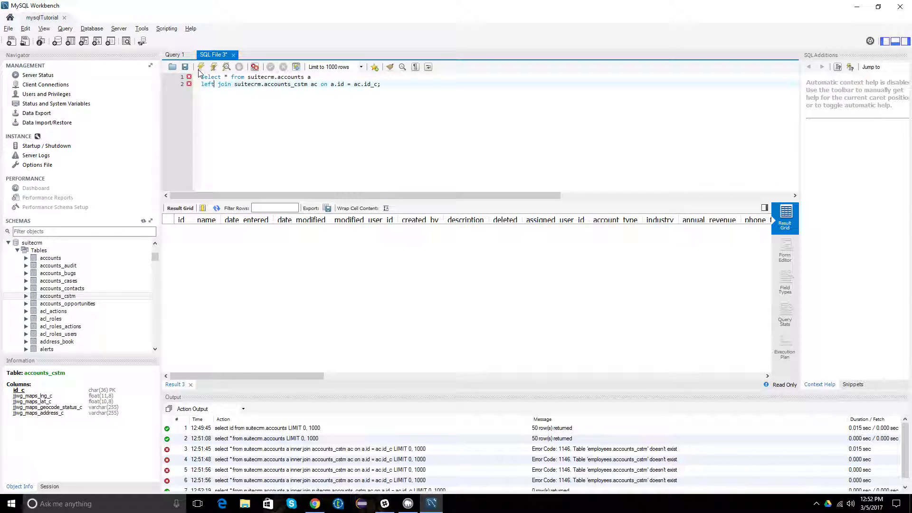
key("ctrl+Return")
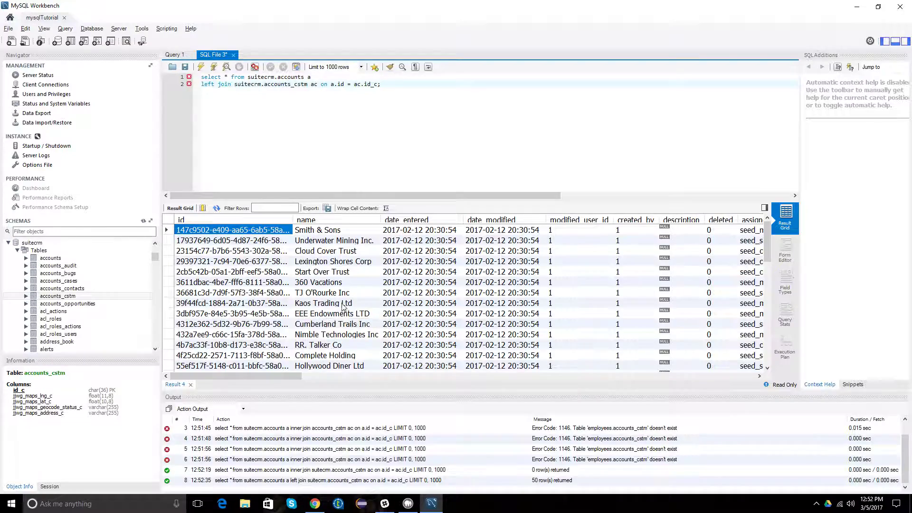
scroll(278, 342, "down", 3)
left_click_drag(282, 375, 737, 382)
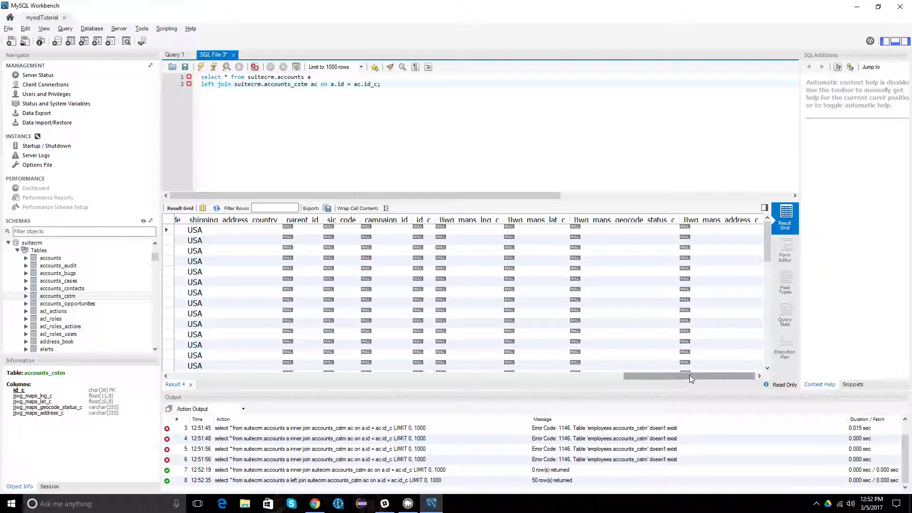
left_click_drag(684, 376, 631, 378)
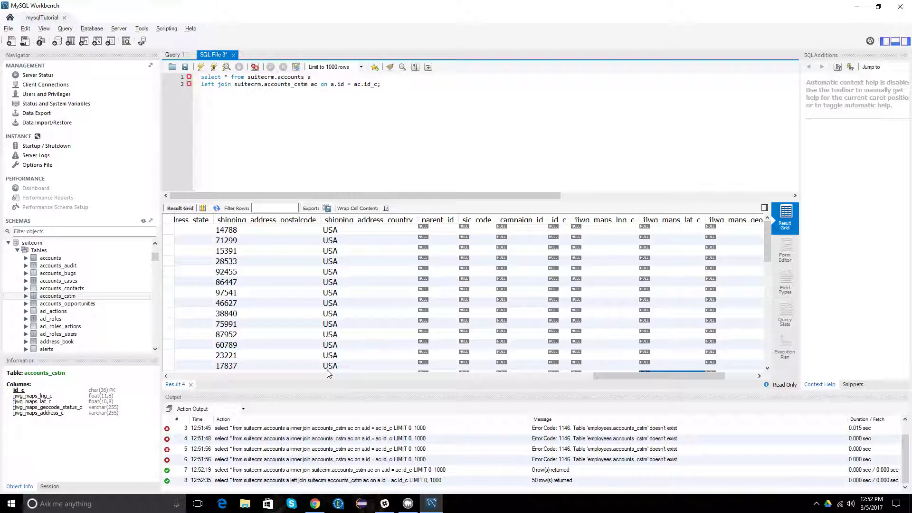
left_click_drag(656, 377, 620, 378)
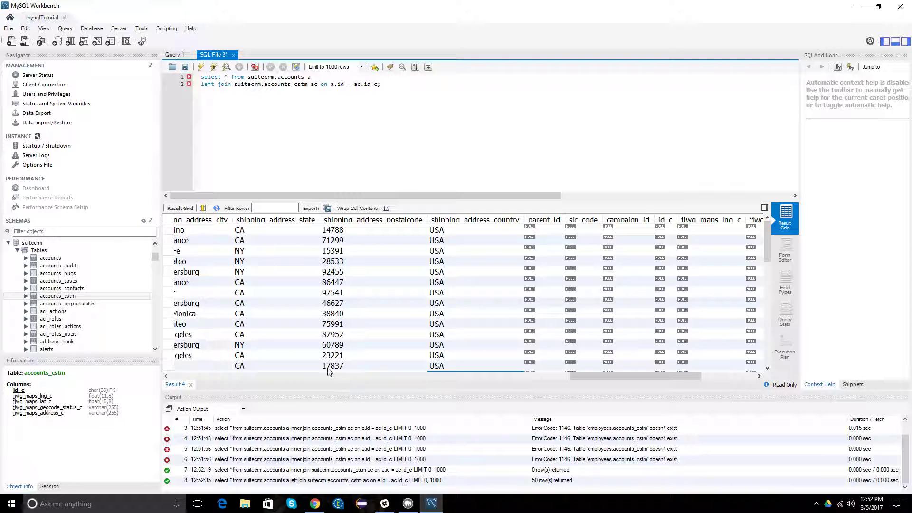
scroll(342, 378, "left", 3)
left_click(347, 367)
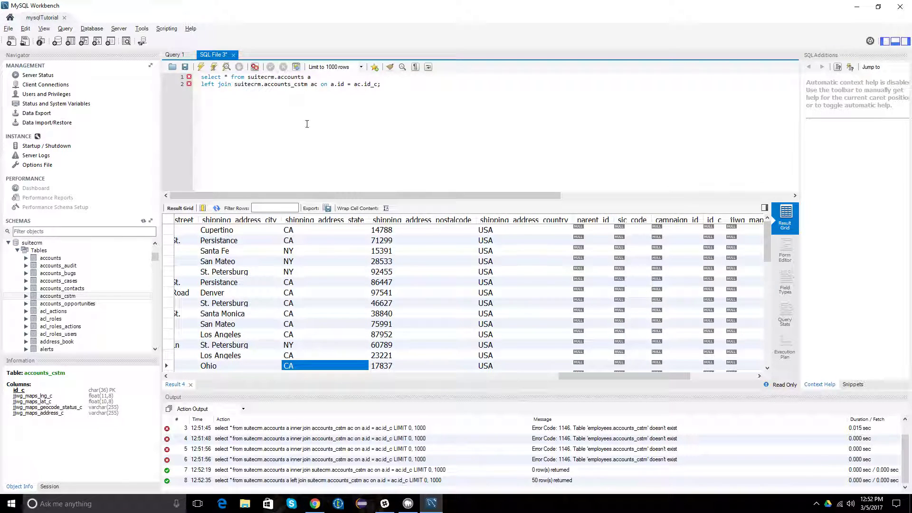
left_click(374, 84)
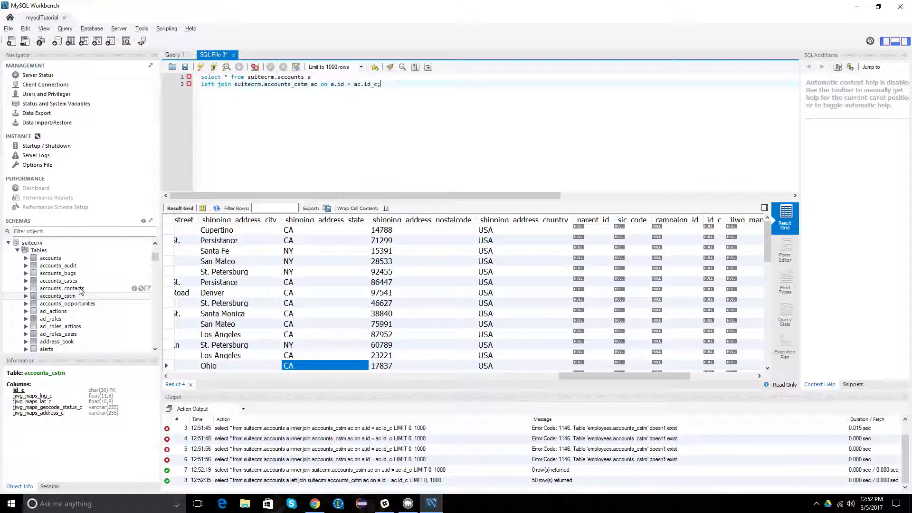
scroll(82, 289, "down", 2)
scroll(82, 289, "down", 4)
scroll(82, 289, "down", 2)
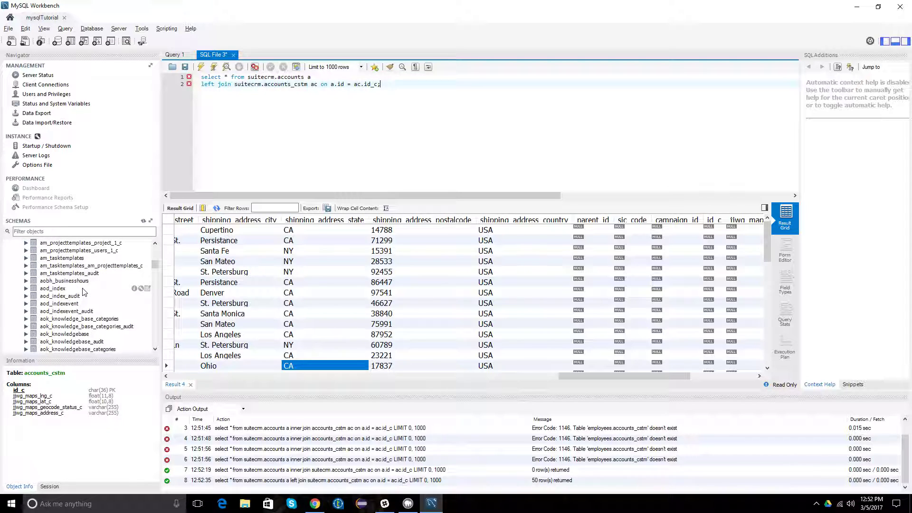
Add the heading comment /*How to get all info on a certain module*/ above the query
left_click_drag(381, 84, 203, 76)
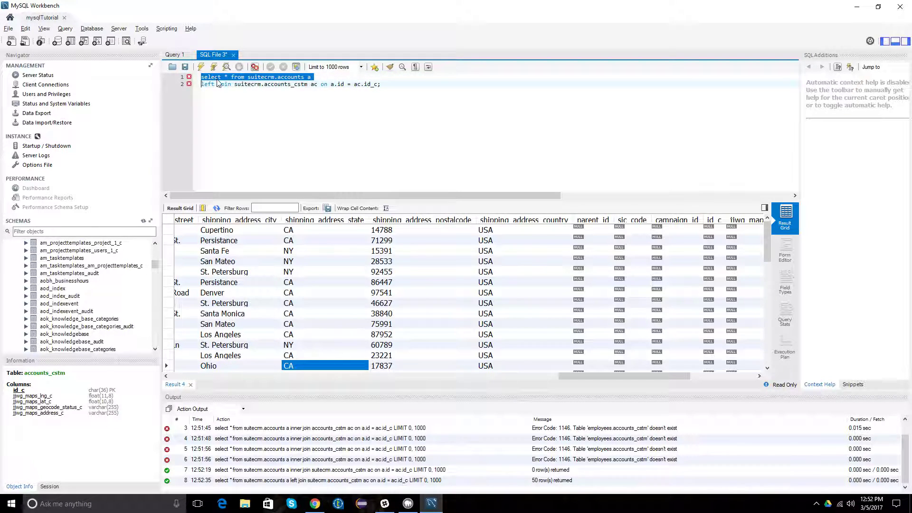
left_click(203, 76)
key("Return")
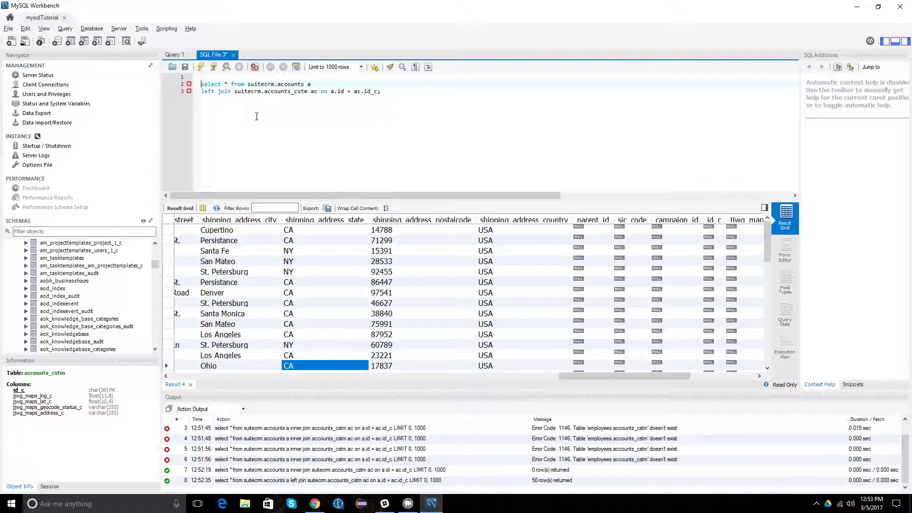
key("Up")
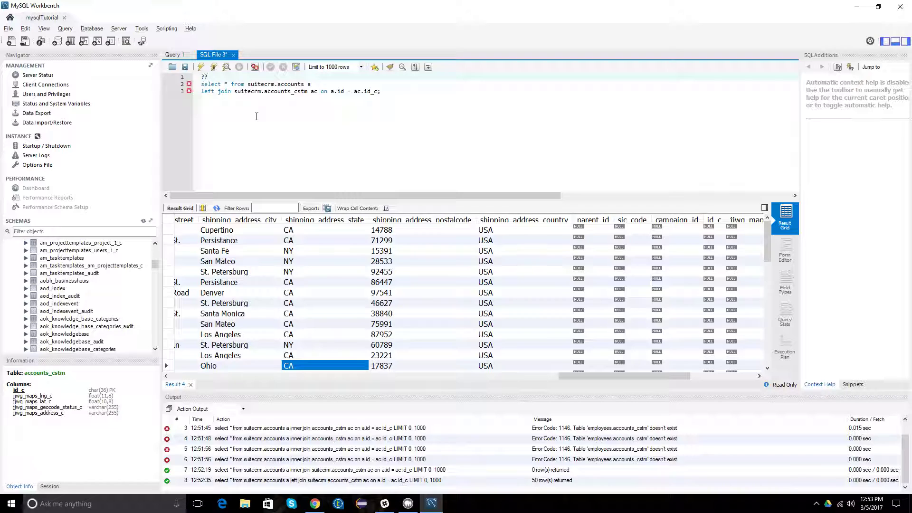
type("/")
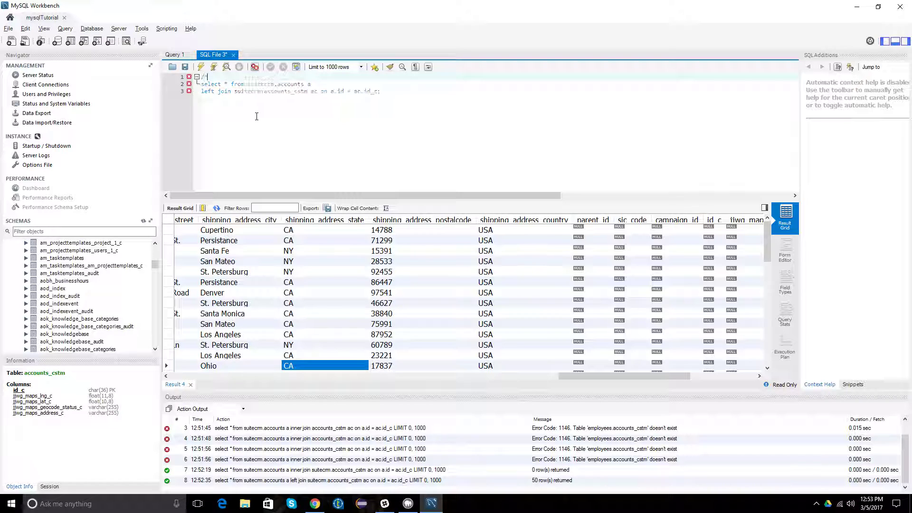
type("**/How to get all ")
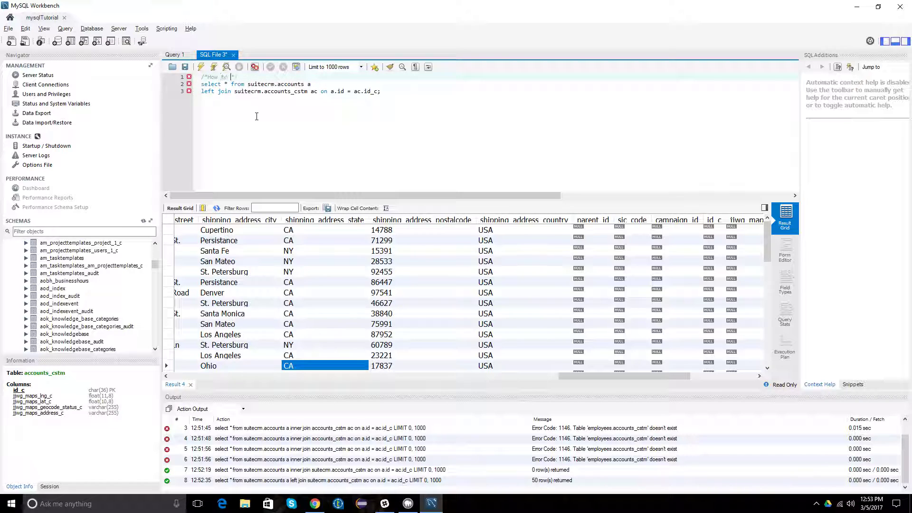
type("info on a certain ")
type("module")
key("Down")
Replace accounts on the select line with a /*module table*/ placeholder and copy it
key("Delete")
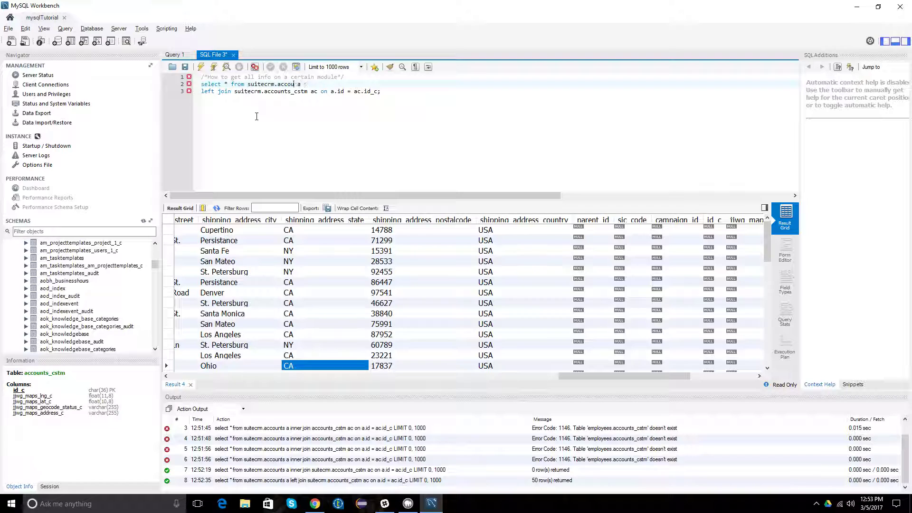
key("BackSpace")
key("BackSpace")
key("BackSpace")
type("/**/")
type("module table0")
key("BackSpace")
key("shift+Left")
key("shift+Left")
key("shift+Left")
key("ctrl+c")
key("Down")
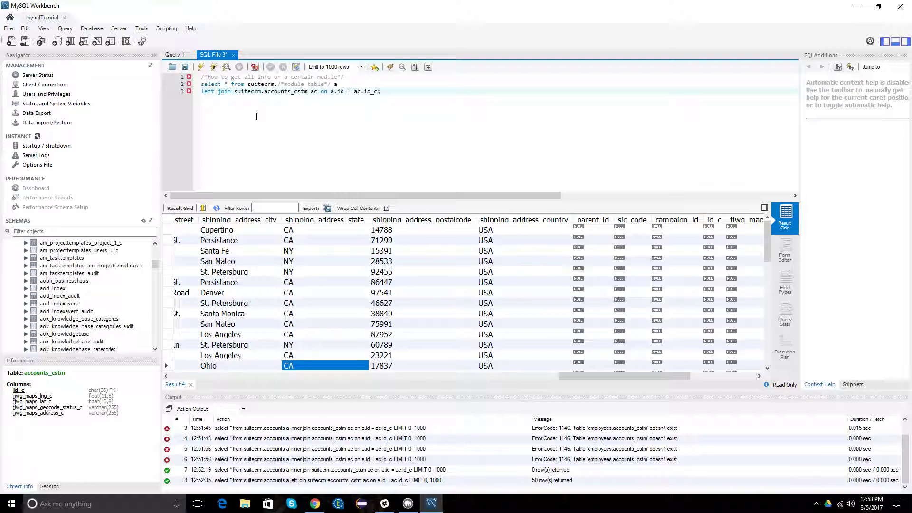
Replace accounts_cstm with the /*module table_cstm*/ placeholder and remove extra blank lines
key("shift+Left")
key("shift+Left")
key("shift+Left")
key("ctrl+v")
type("_cstm")
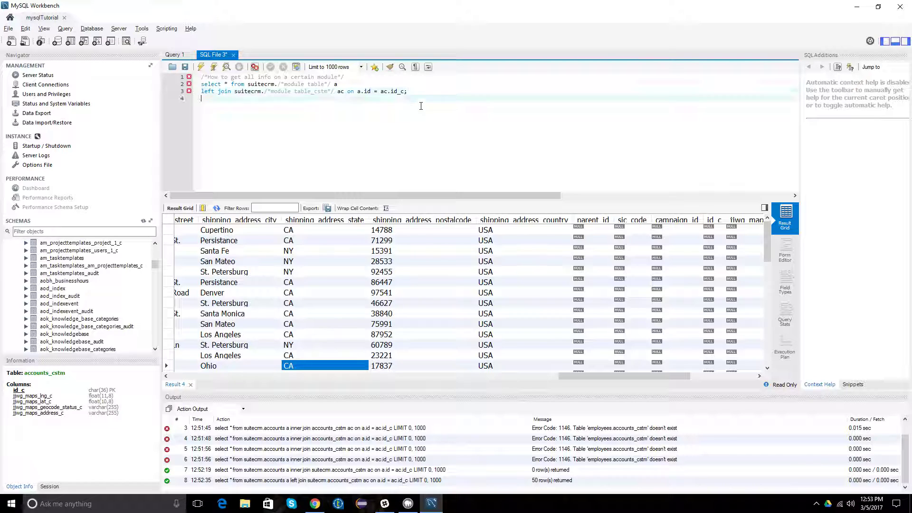
key("Return")
key("Return")
key("BackSpace")
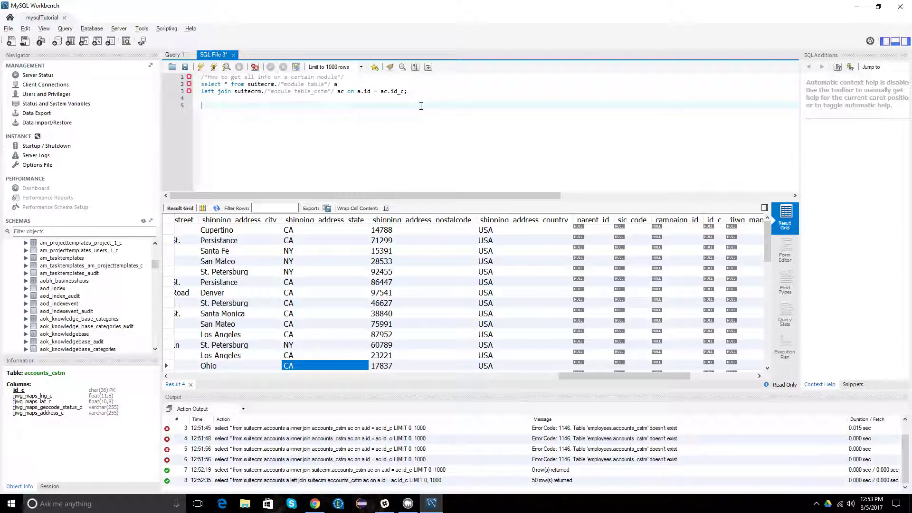
key("BackSpace")
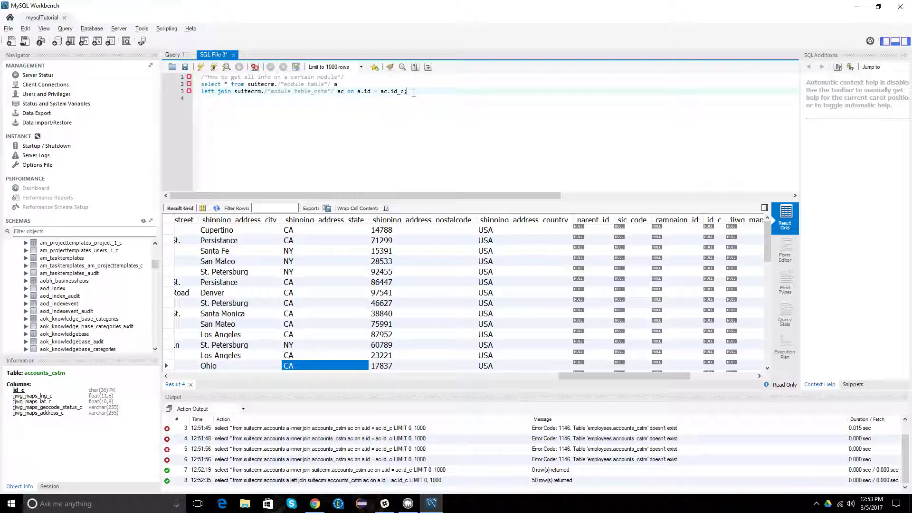
left_click_drag(407, 91, 200, 76)
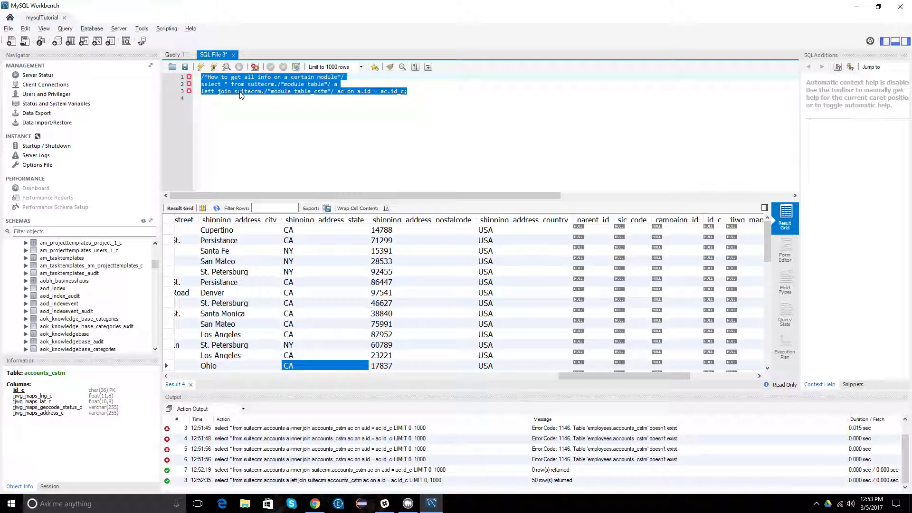